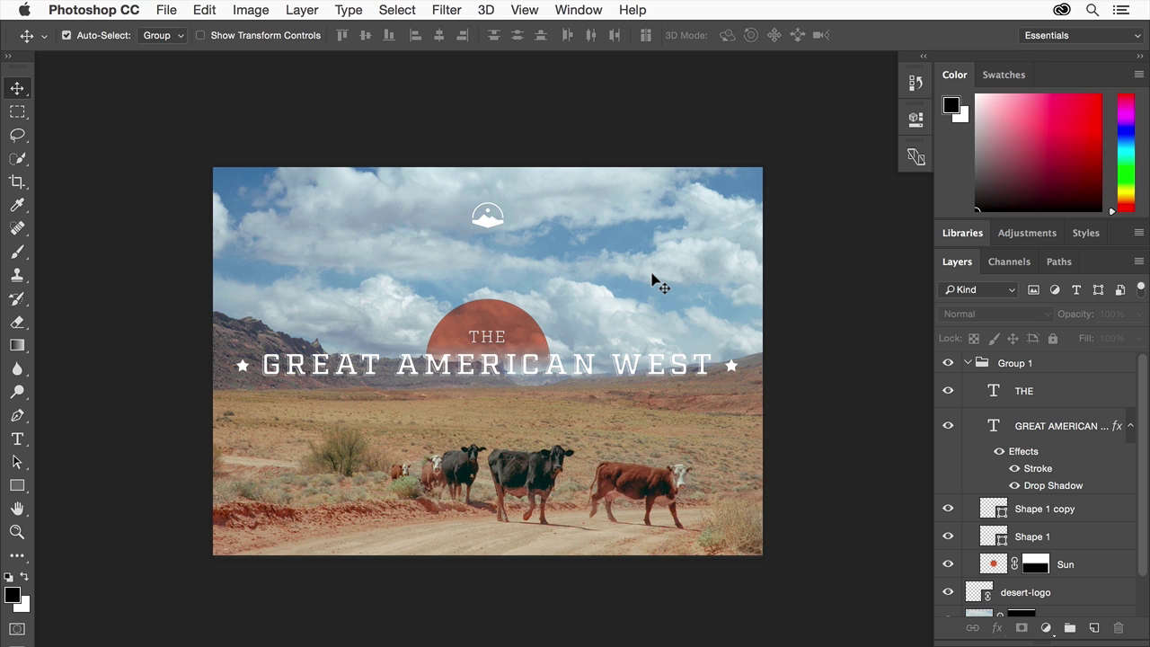
Close the finished desert poster document with Cmd+W
key("super+w")
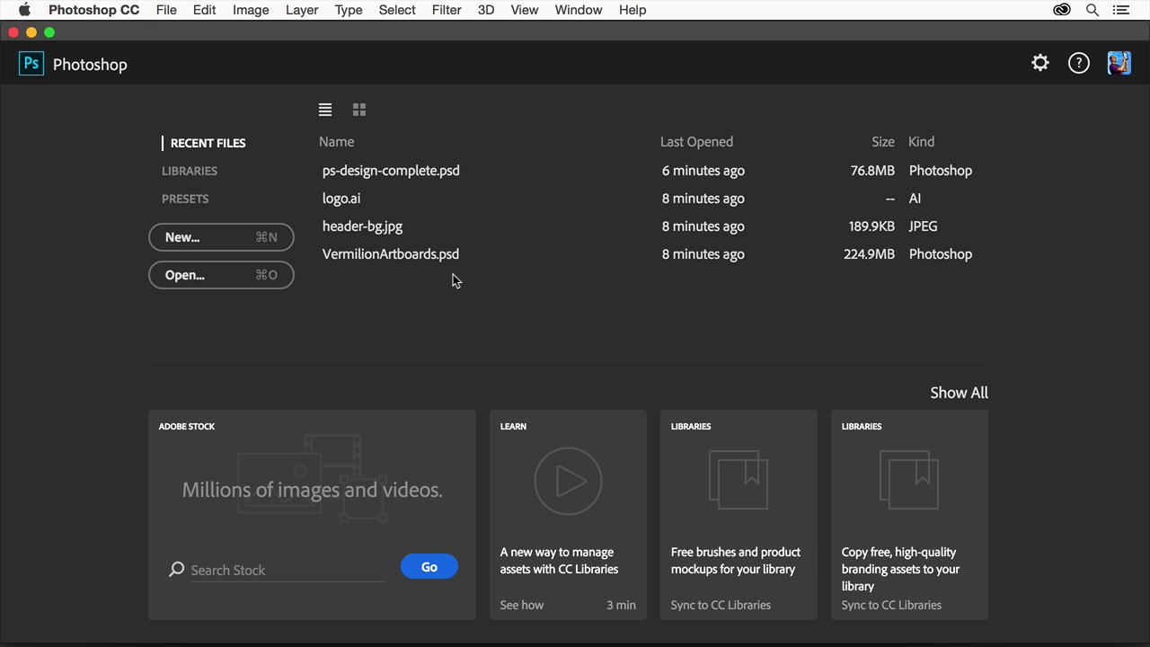
Open landscape.jpg from the graphic-design-basics folder
left_click(222, 275)
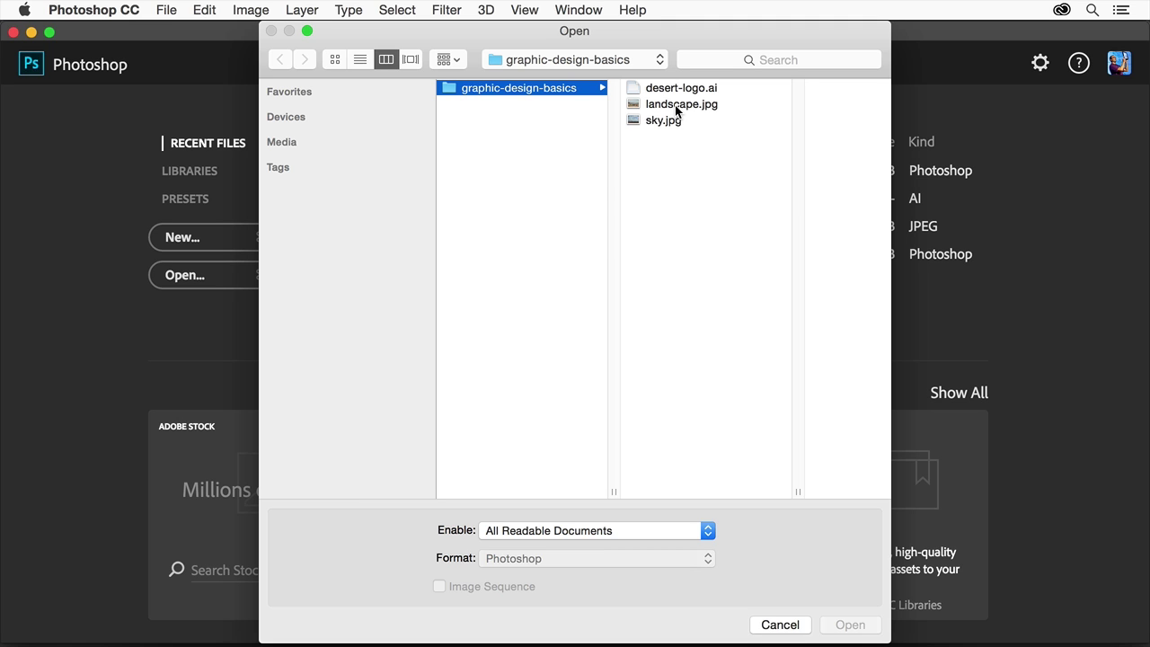
left_click(675, 111)
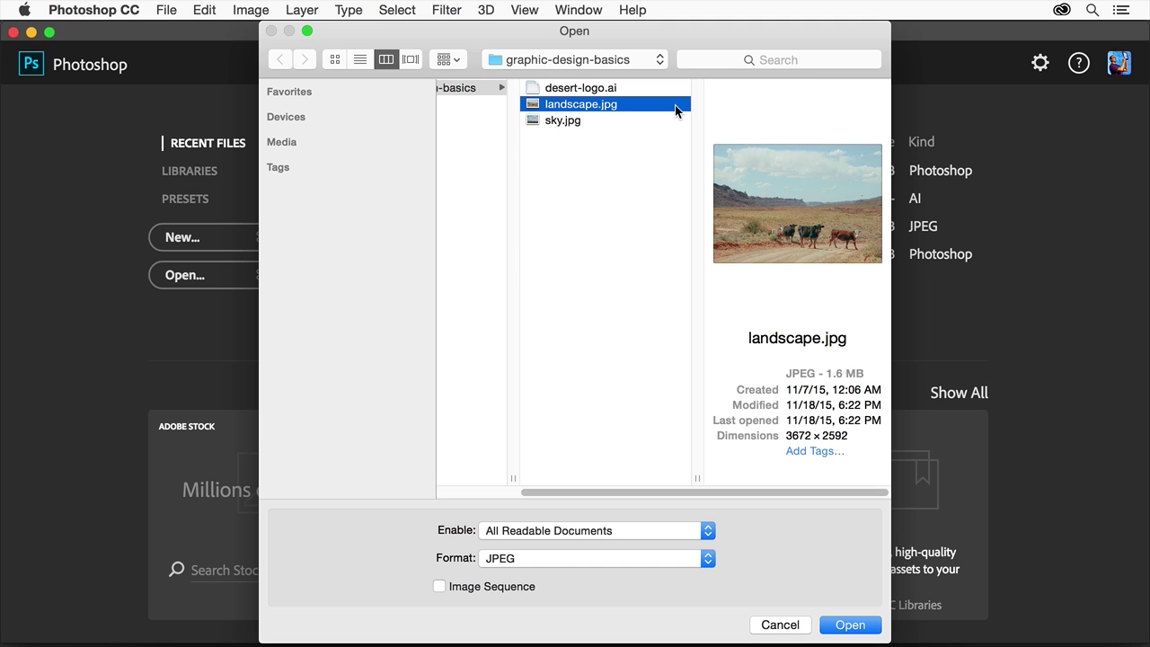
left_click(854, 628)
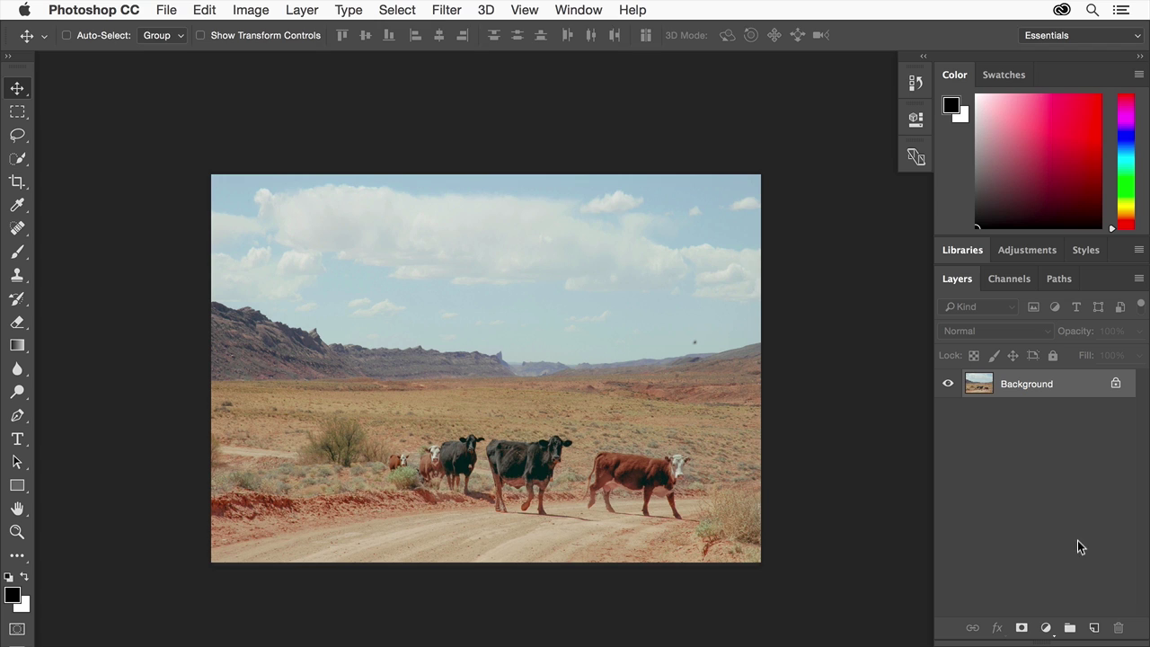
Create a new empty layer above the Background and rename it 'sun'
left_click(1095, 627)
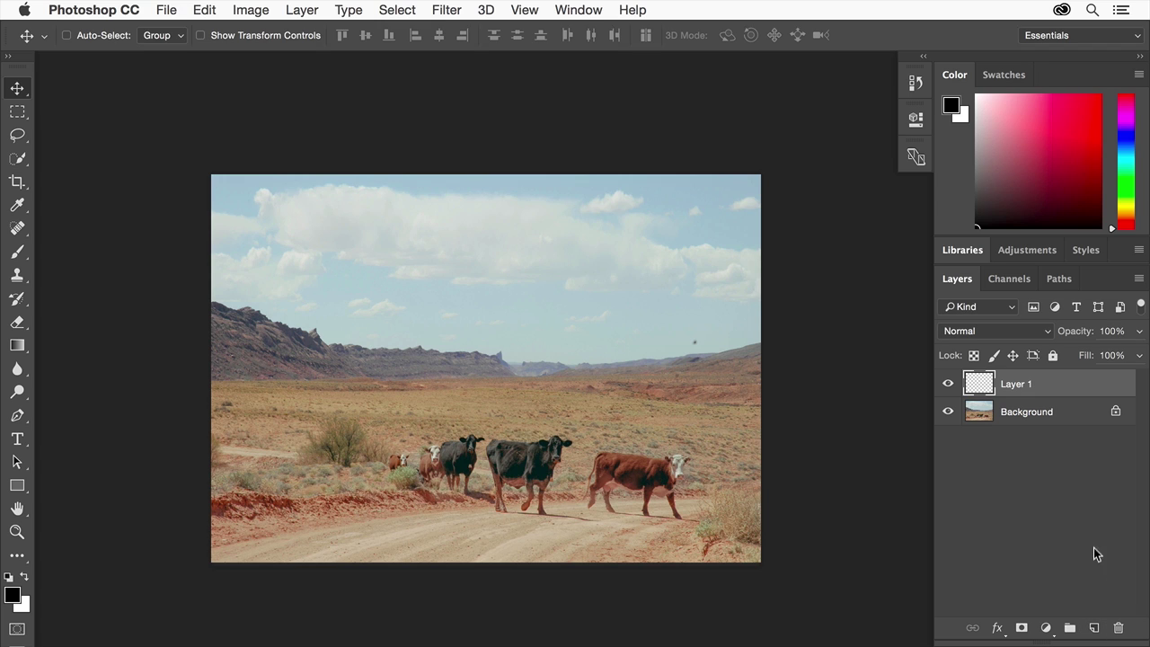
double_click(1013, 384)
type("sun")
key("Return")
Draw a circular selection with the Elliptical Marquee Tool in the sky above the horizon
left_click(20, 117)
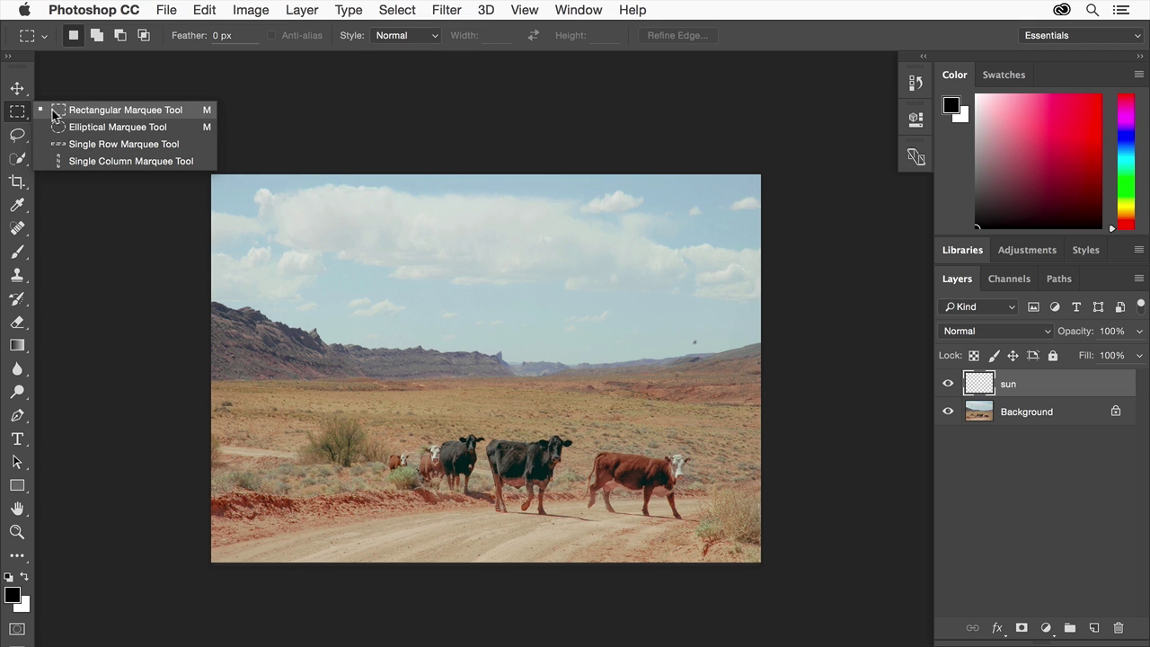
left_click(168, 128)
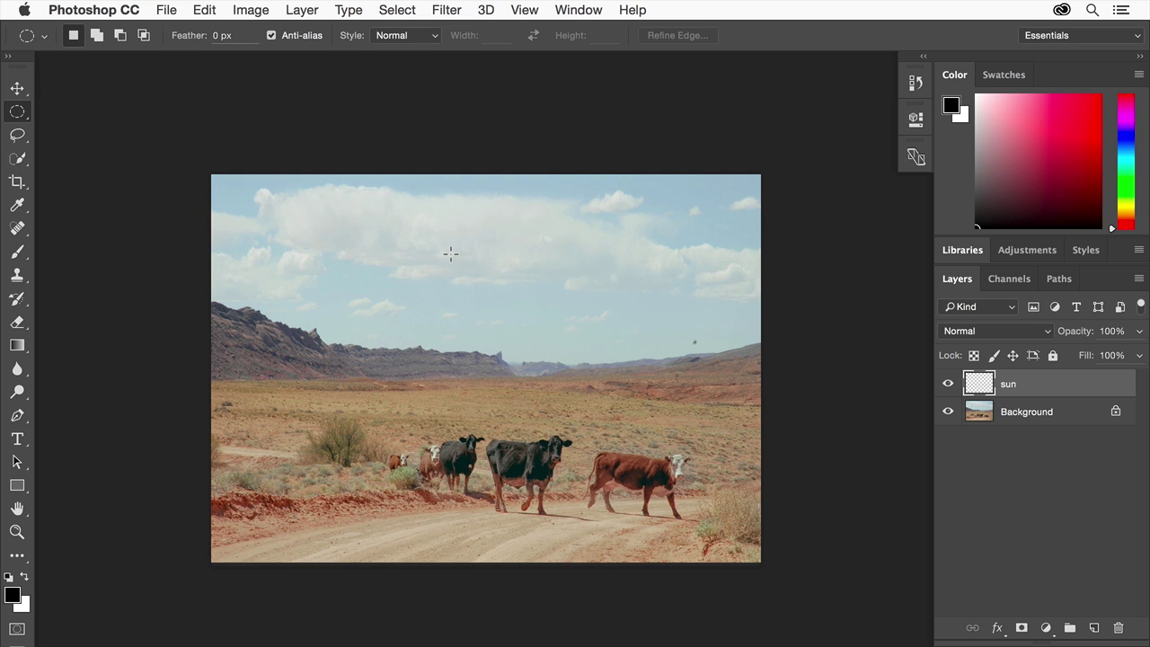
left_click_drag(451, 254, 567, 384)
Fill the circle with orange colour a86931 via Edit > Fill, then deselect
left_click(216, 10)
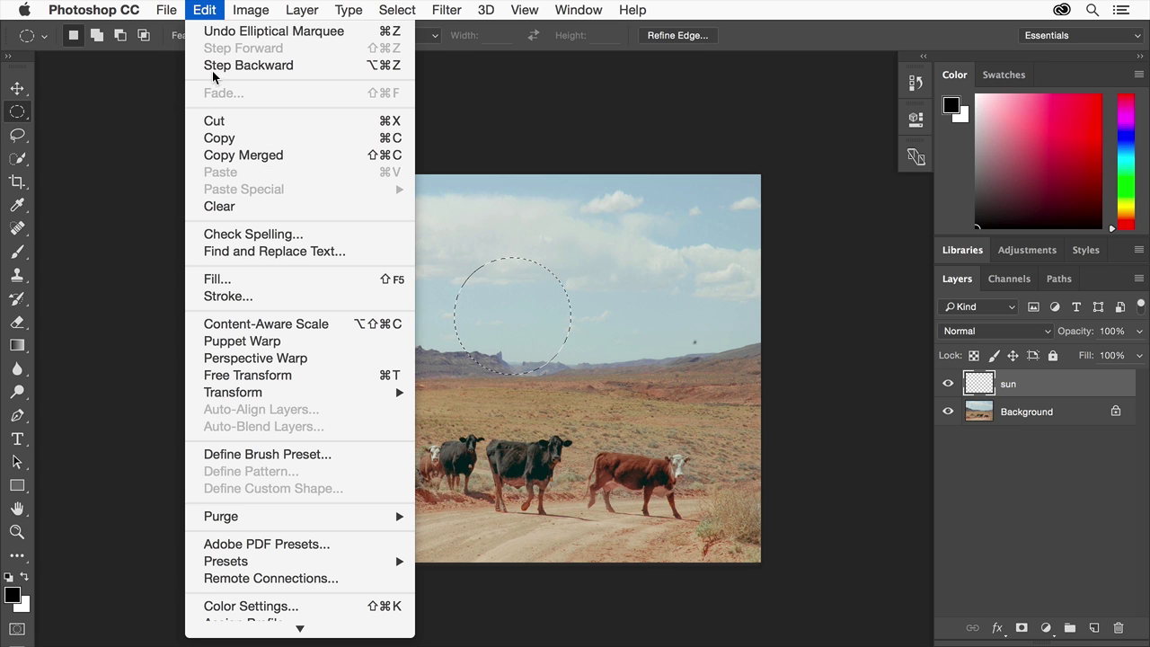
left_click(217, 278)
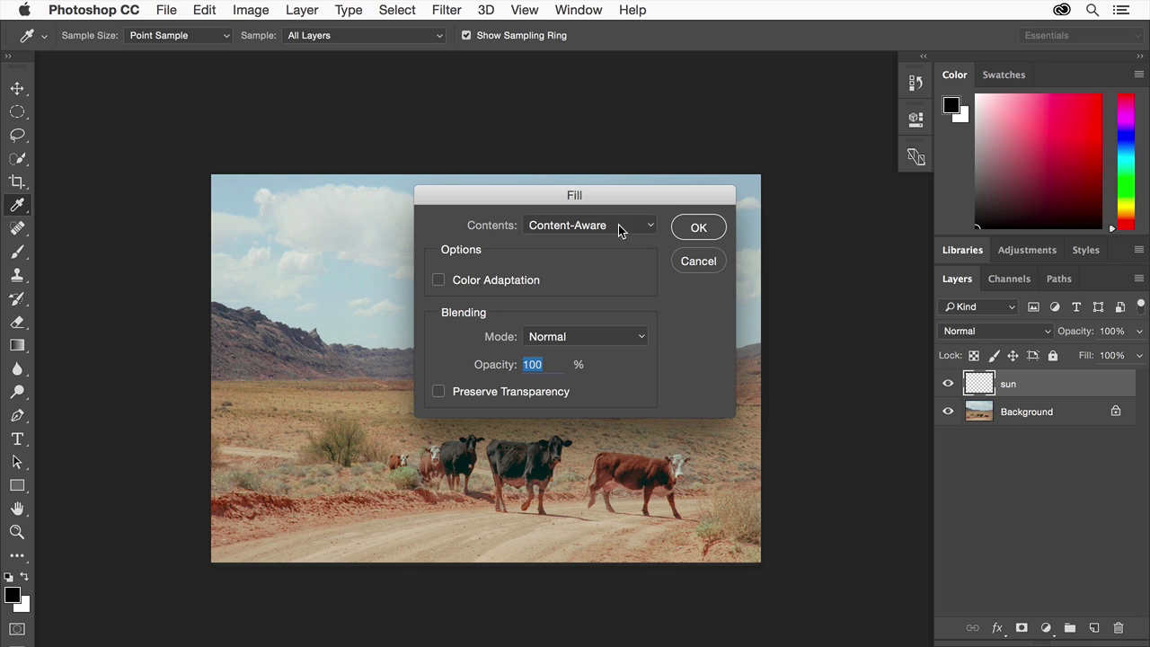
left_click(618, 224)
left_click(620, 195)
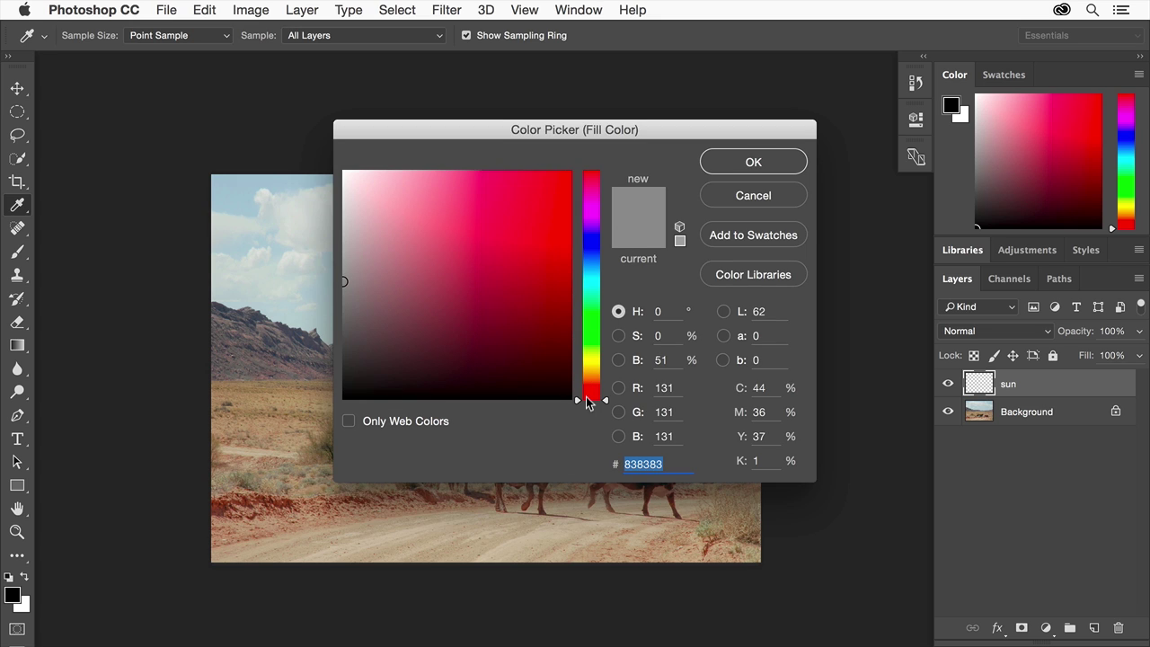
left_click_drag(585, 398, 594, 387)
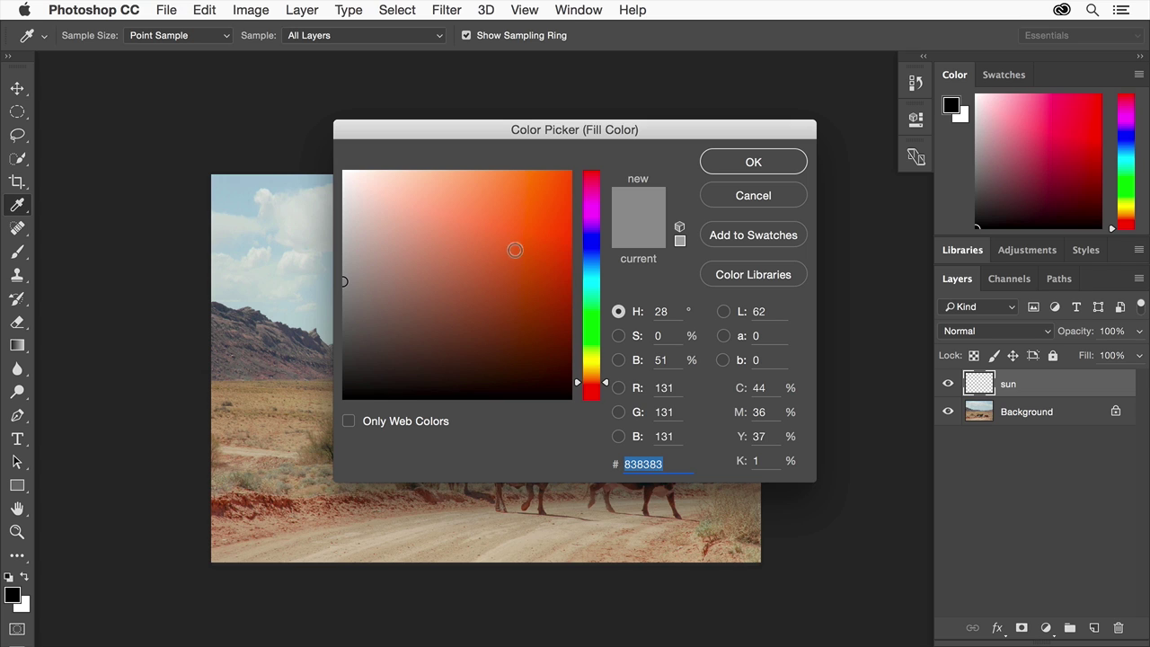
left_click(504, 246)
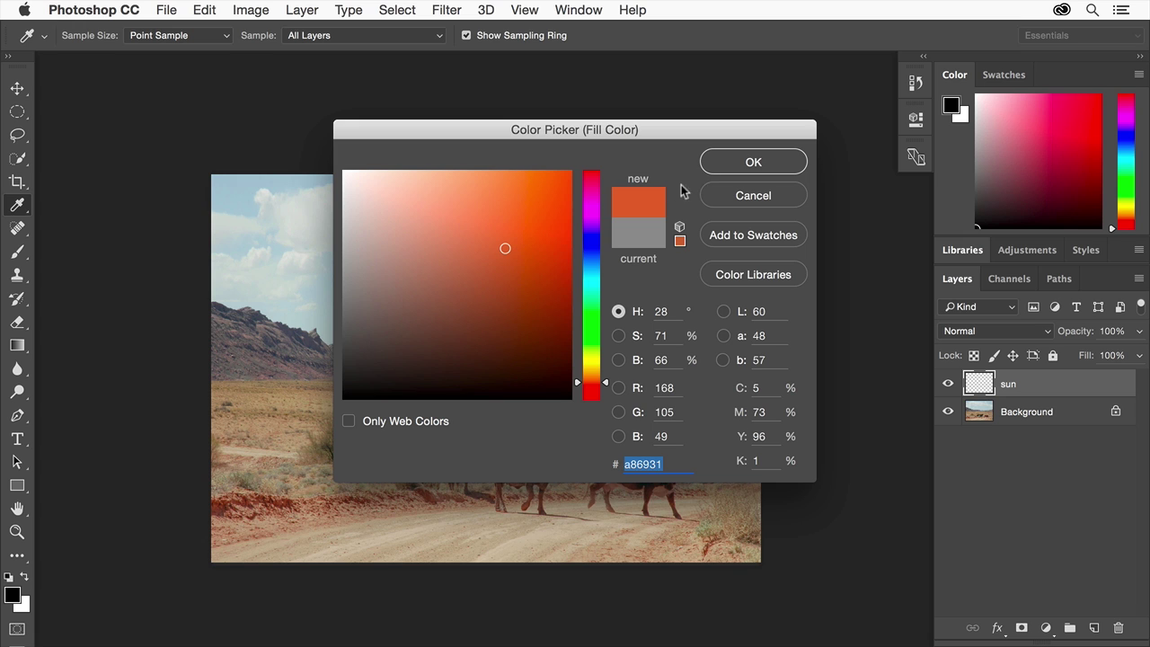
left_click(773, 167)
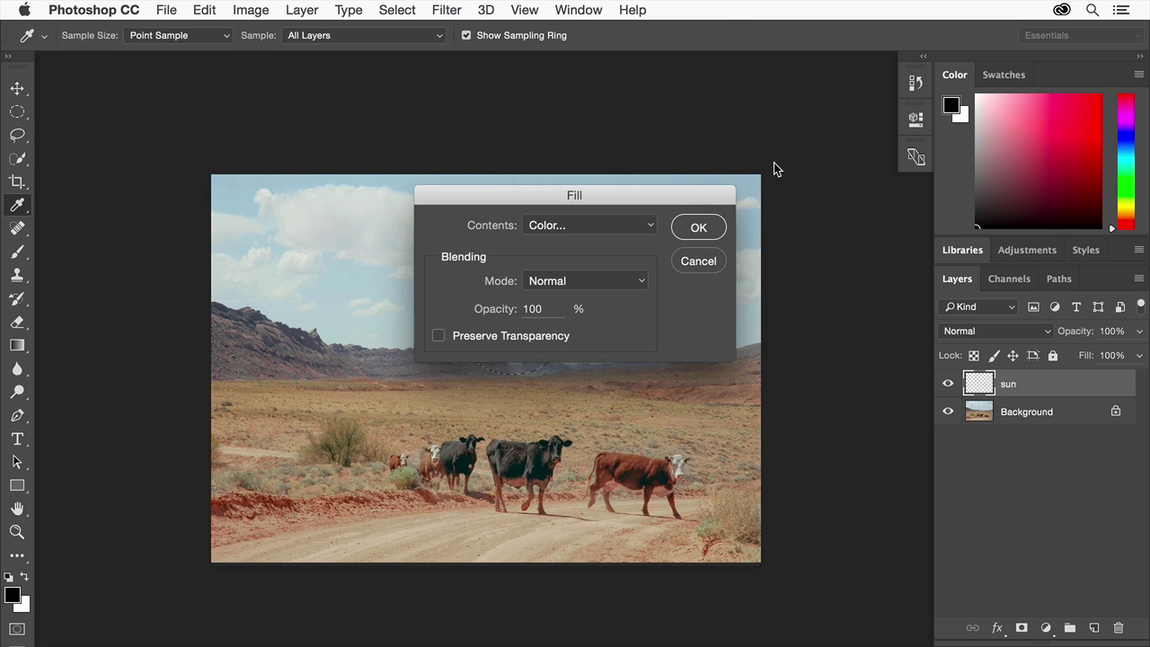
left_click(700, 228)
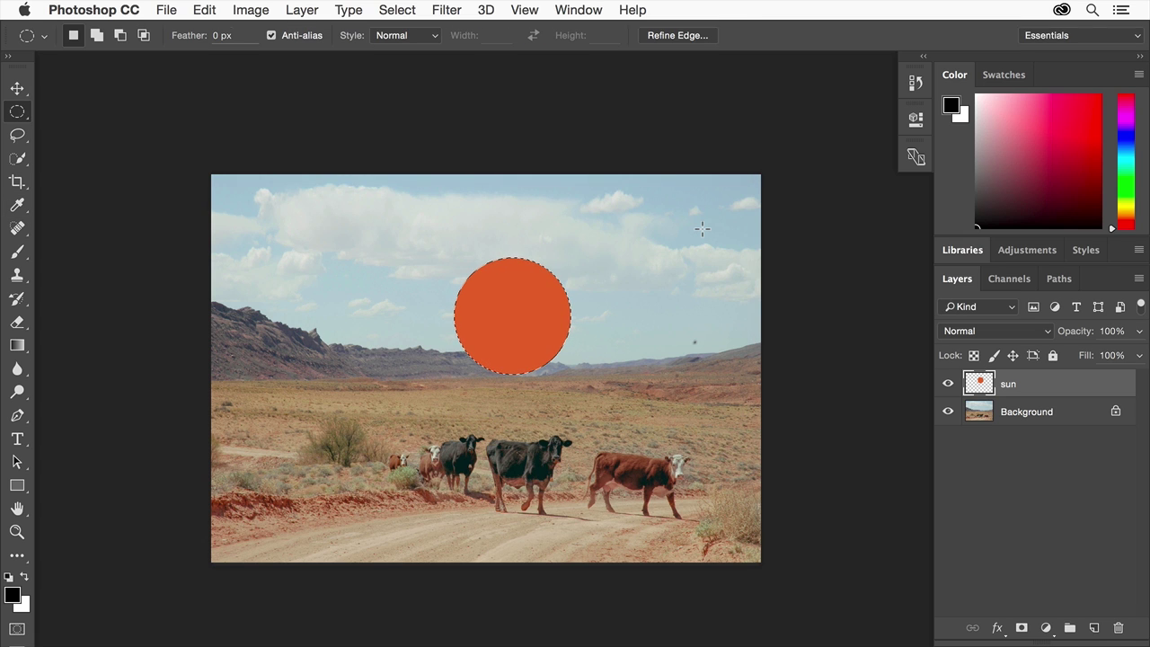
left_click(400, 10)
left_click(412, 48)
Drag the orange sun left with the Move tool to the horizontal centre guide
left_click(17, 88)
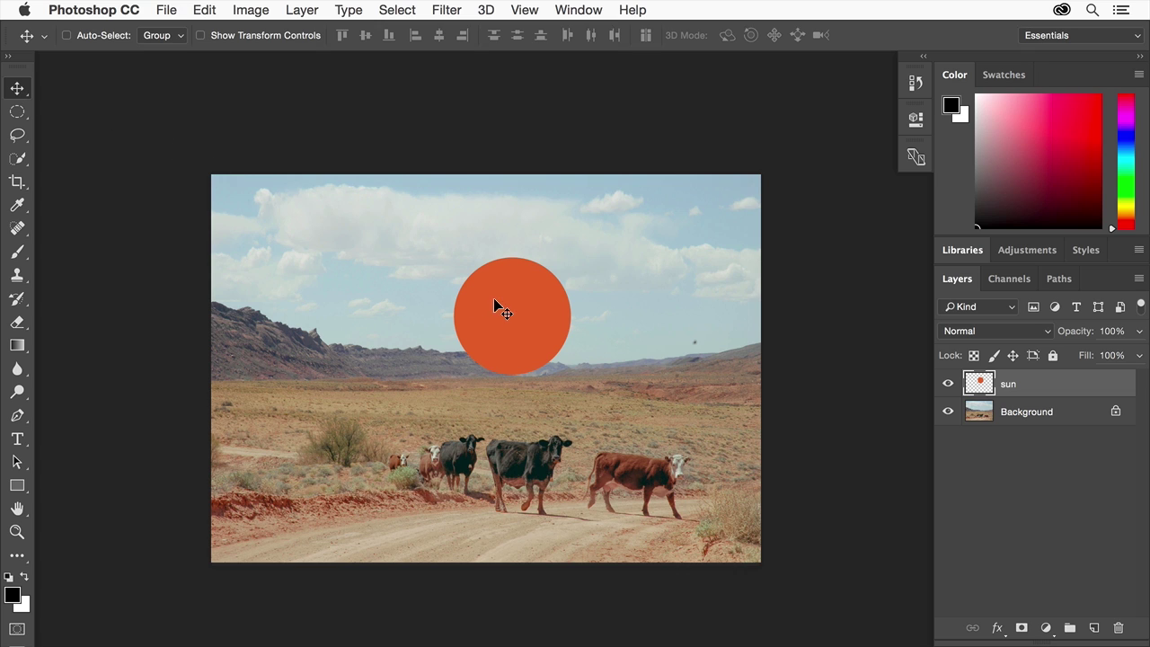
left_click_drag(495, 306, 474, 304)
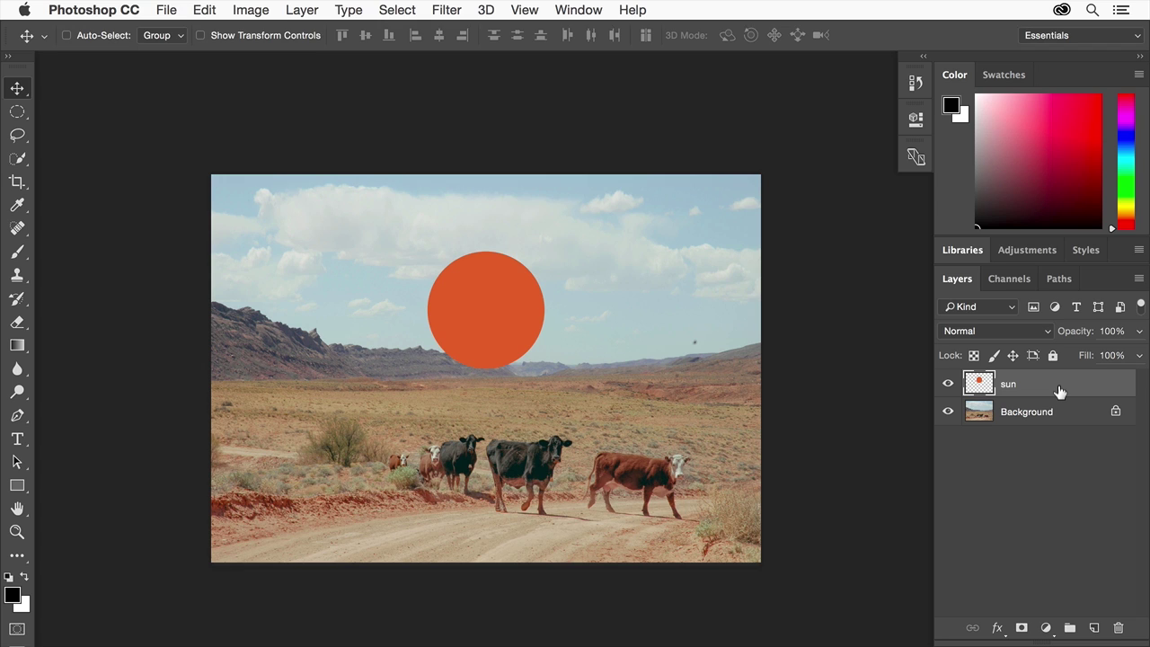
Set the sun layer's blend mode to Multiply and its opacity to 80%
left_click(1007, 331)
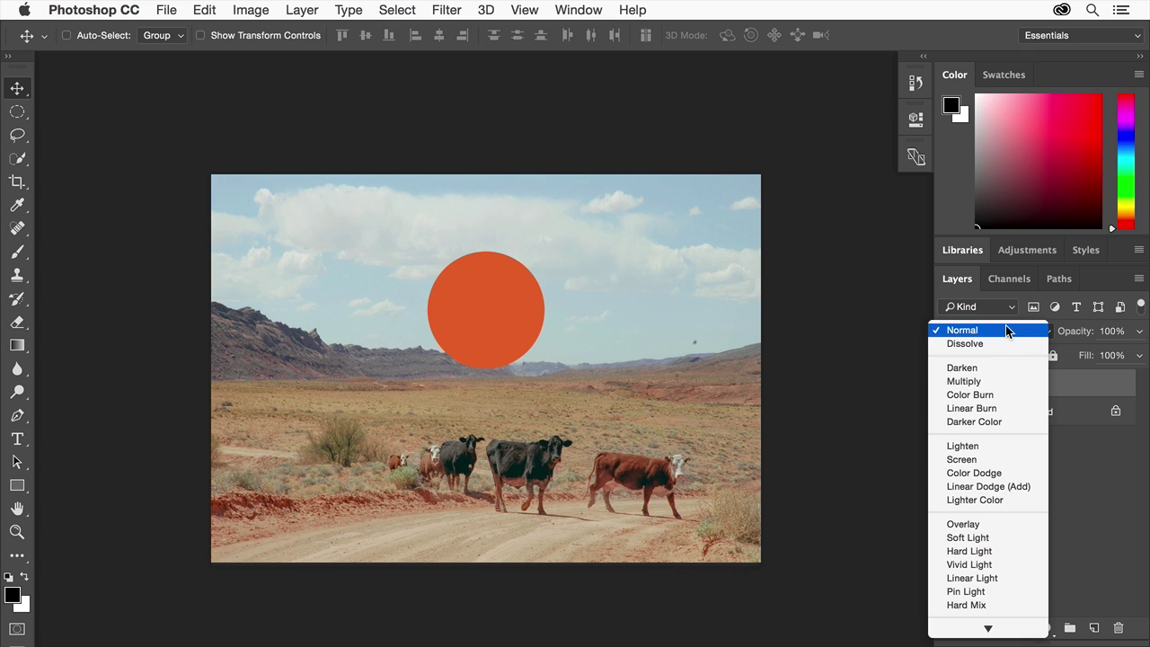
left_click(986, 381)
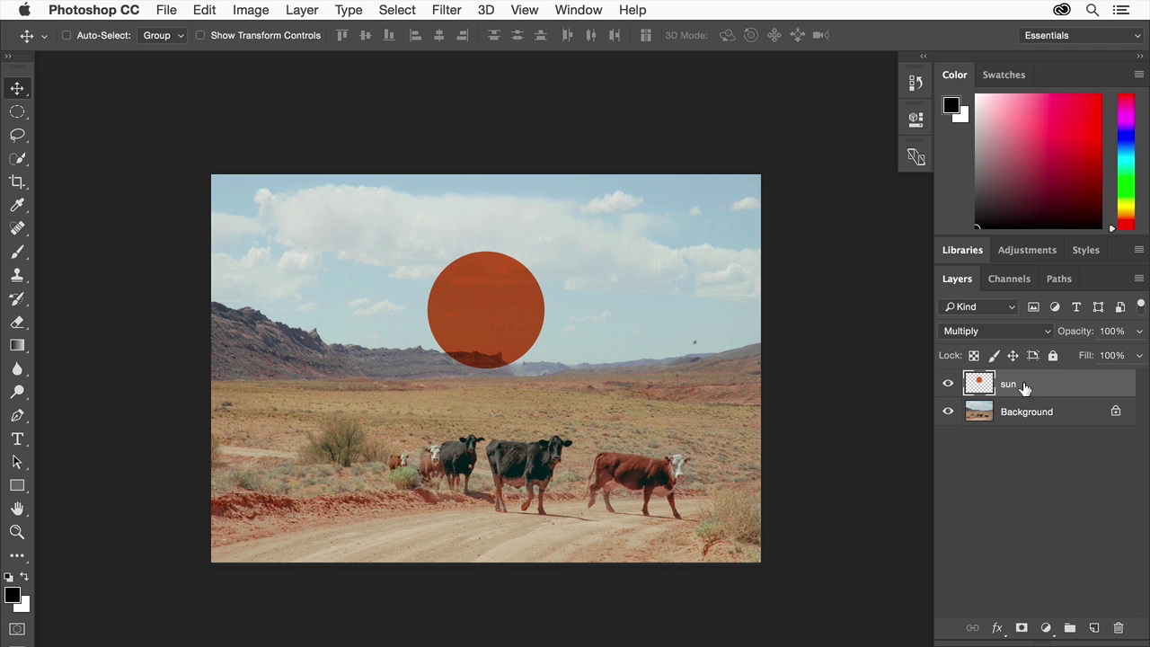
left_click(1140, 332)
left_click_drag(1135, 355, 1121, 357)
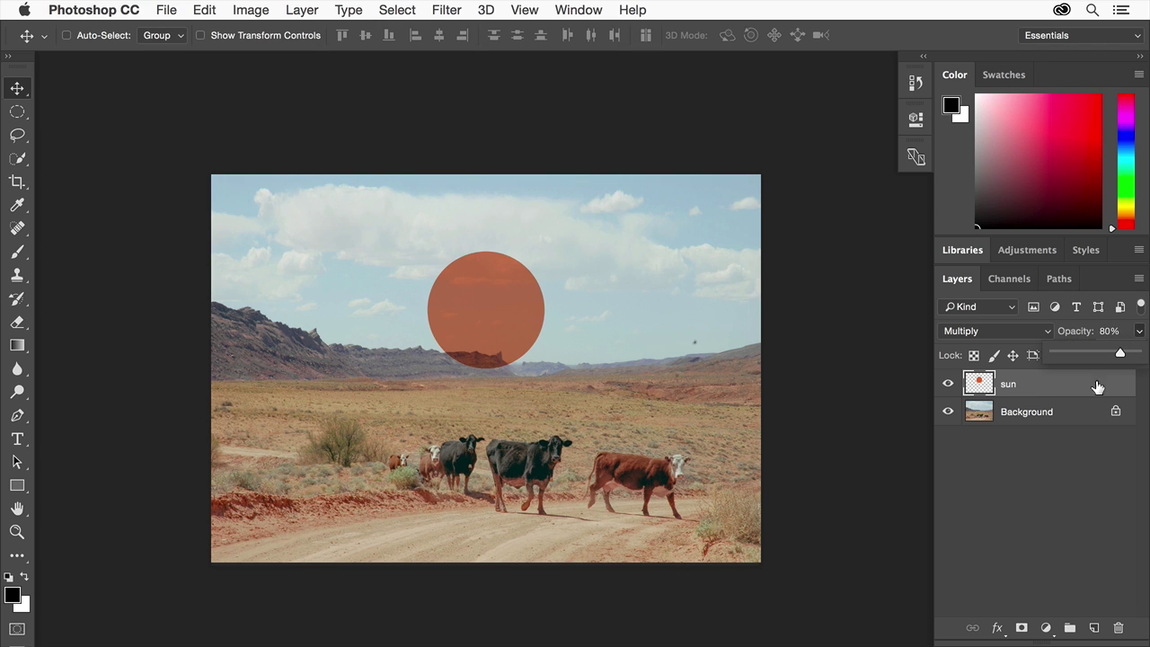
left_click(1048, 460)
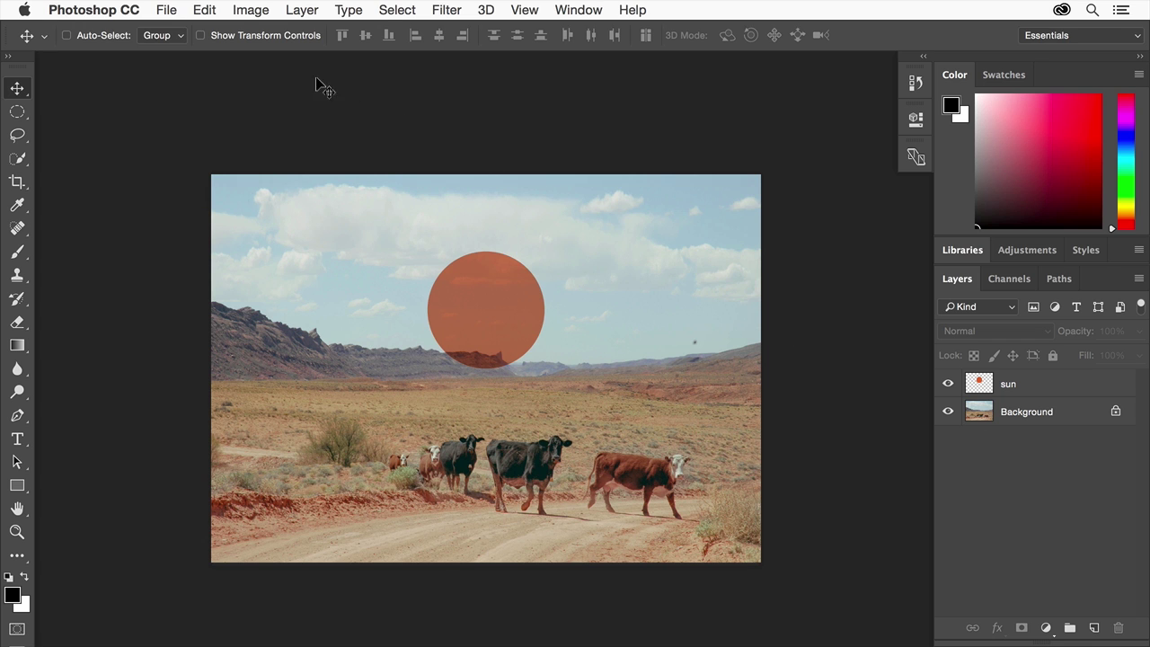
left_click(165, 9)
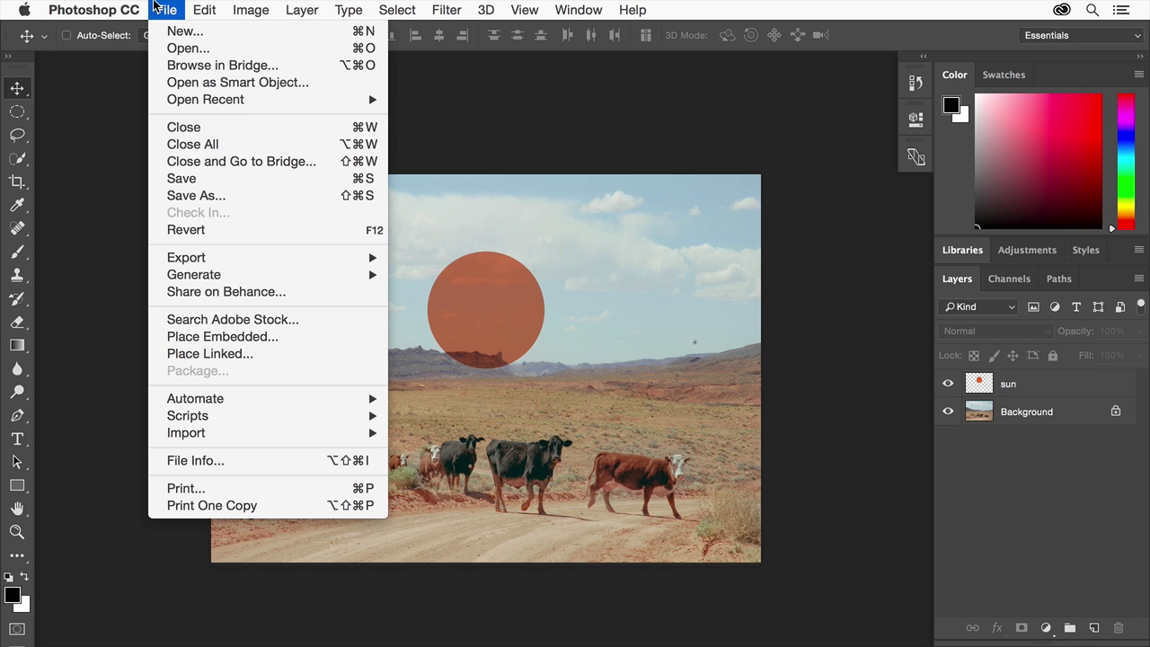
Open sky.jpg as a second document
left_click(180, 49)
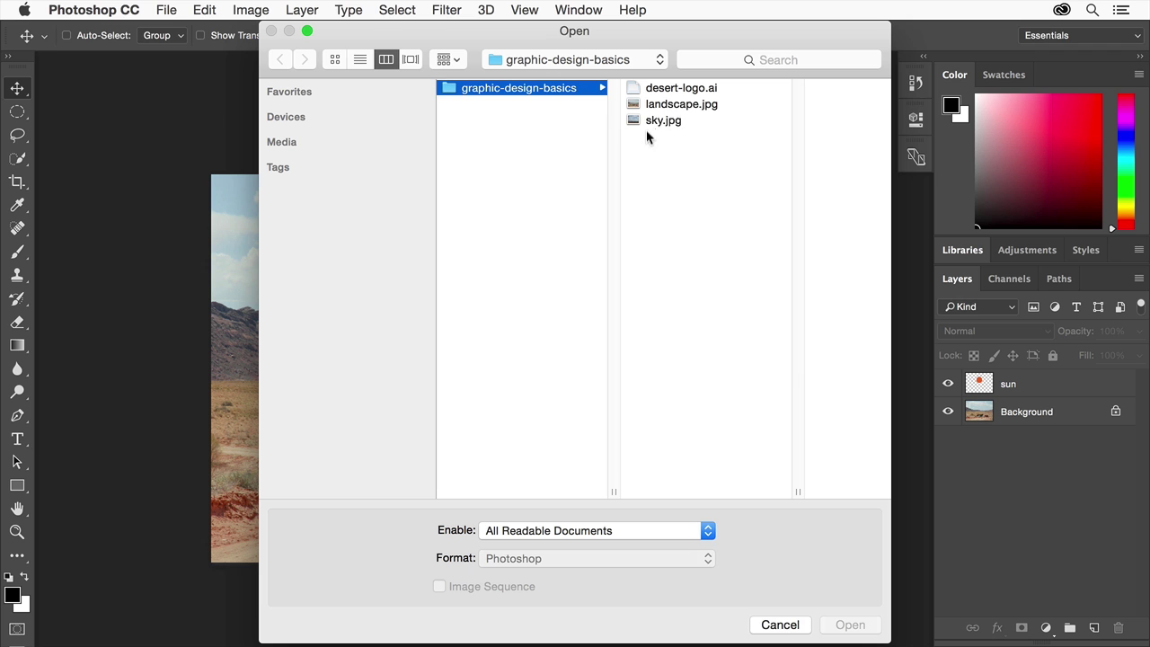
left_click(667, 122)
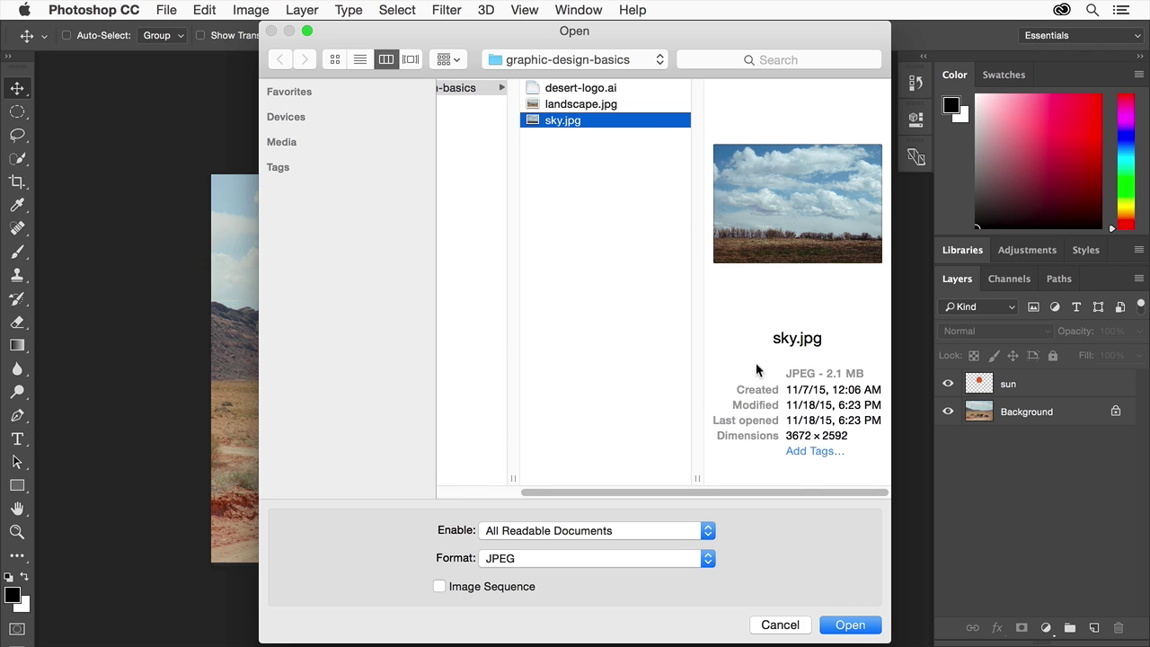
left_click(838, 624)
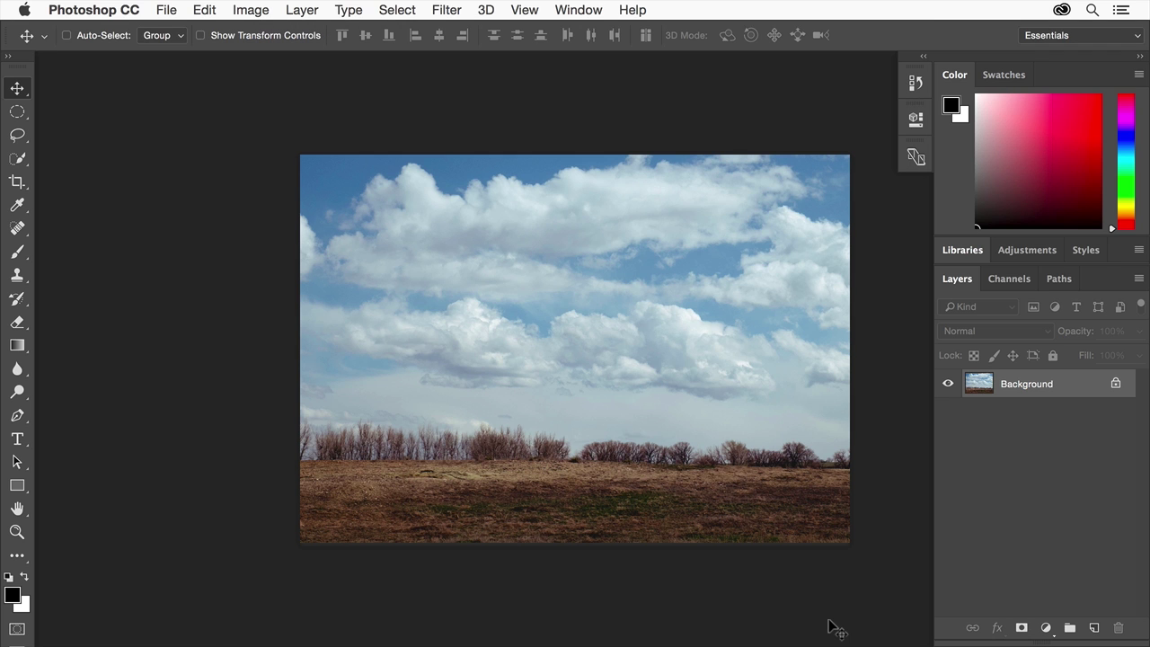
Tile both documents side by side with Window > Arrange > Tile All Vertically
left_click(580, 11)
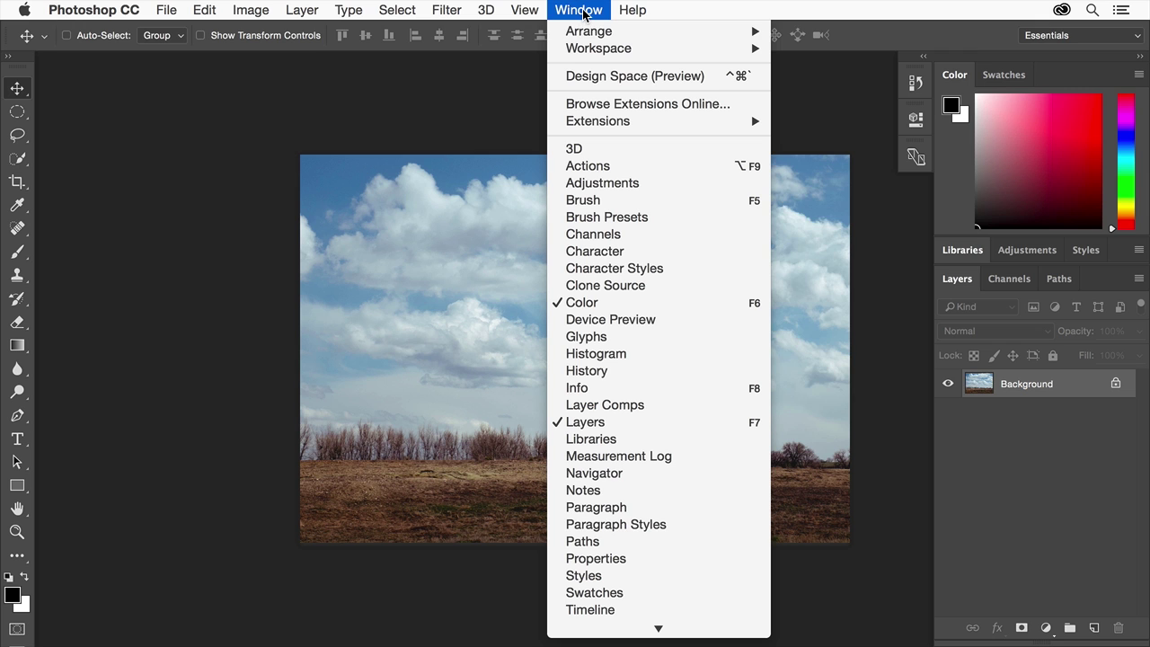
mouse_move(589, 31)
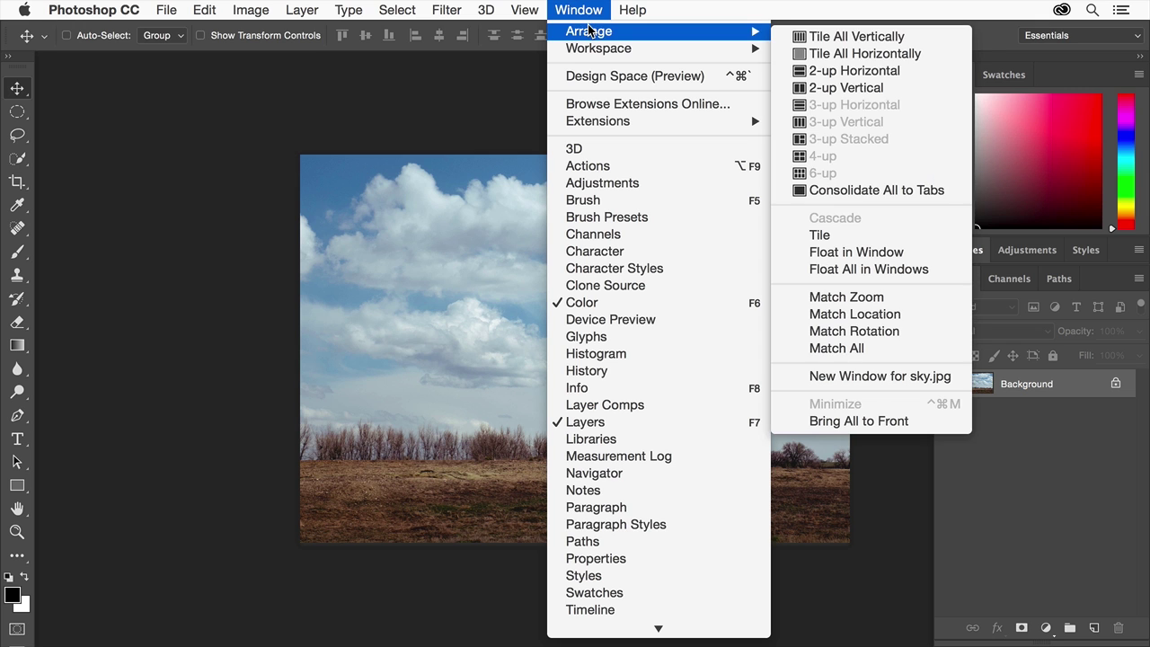
left_click(825, 41)
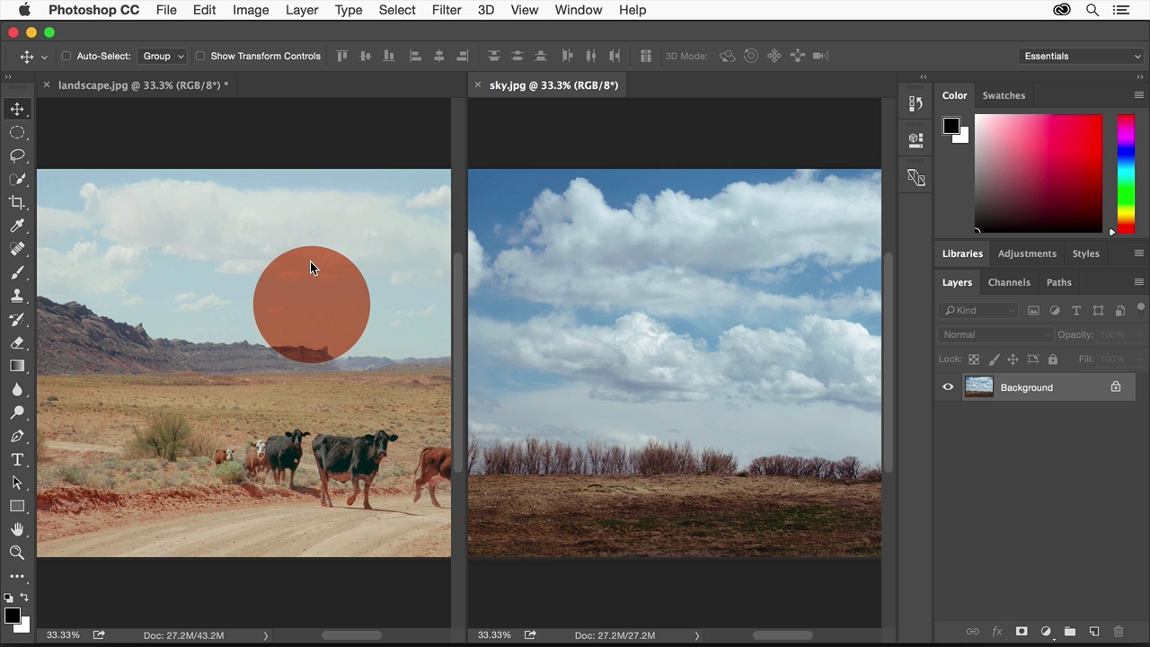
Drag the sky image into the landscape document as Layer 1, then close sky.jpg
left_click_drag(311, 267, 214, 270)
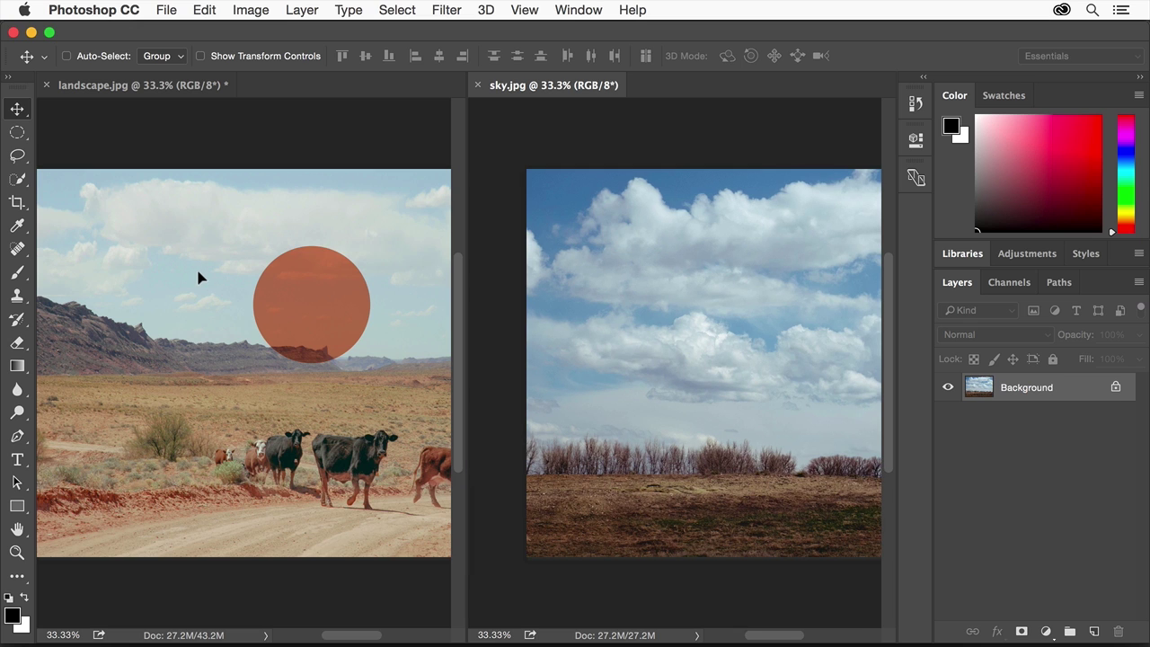
left_click_drag(199, 277, 199, 276)
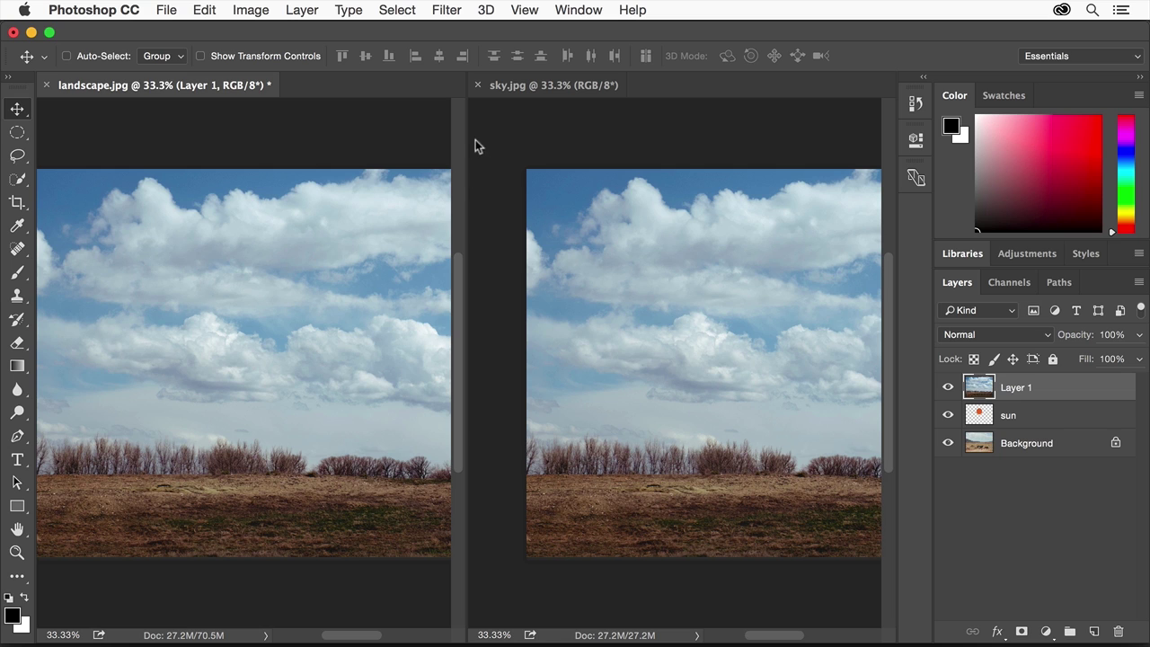
left_click(478, 85)
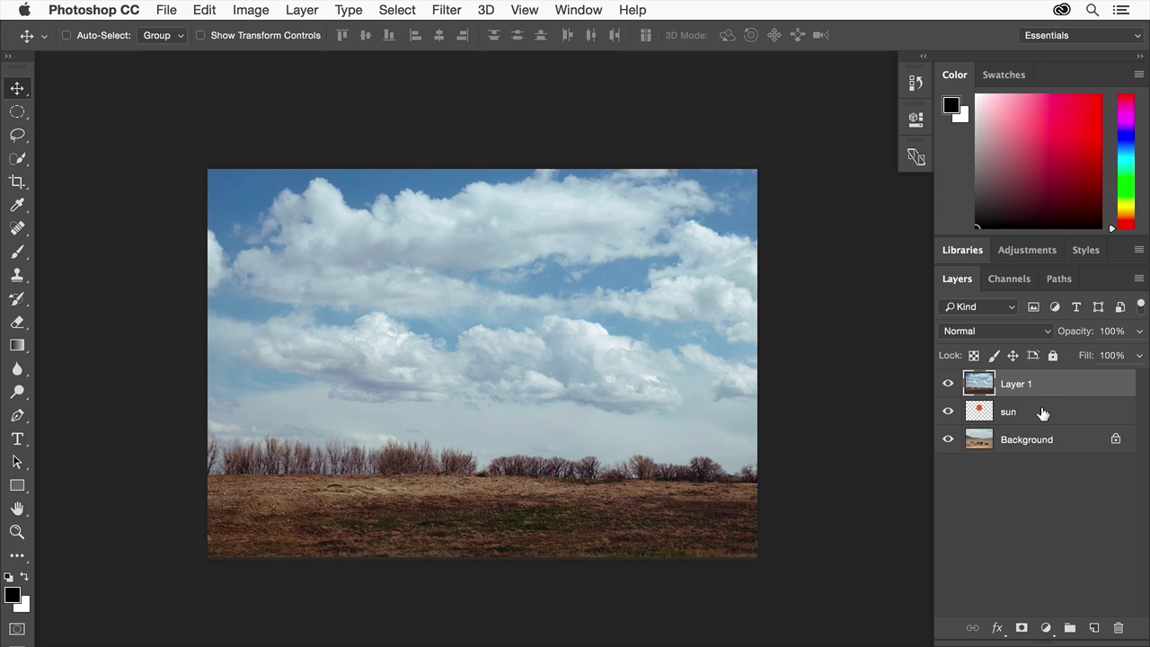
Rename Layer 1 to 'sky' and drag it below the sun layer
double_click(1014, 385)
type("sky")
key("Return")
left_click_drag(1041, 385, 1038, 420)
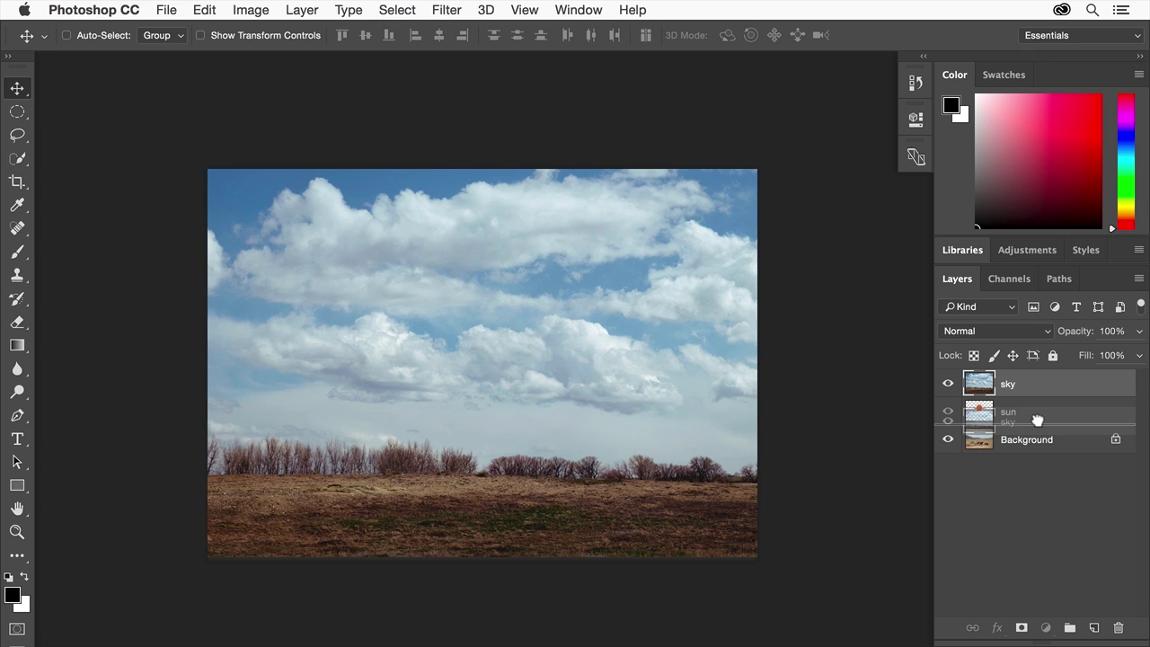
left_click_drag(1038, 420, 1038, 420)
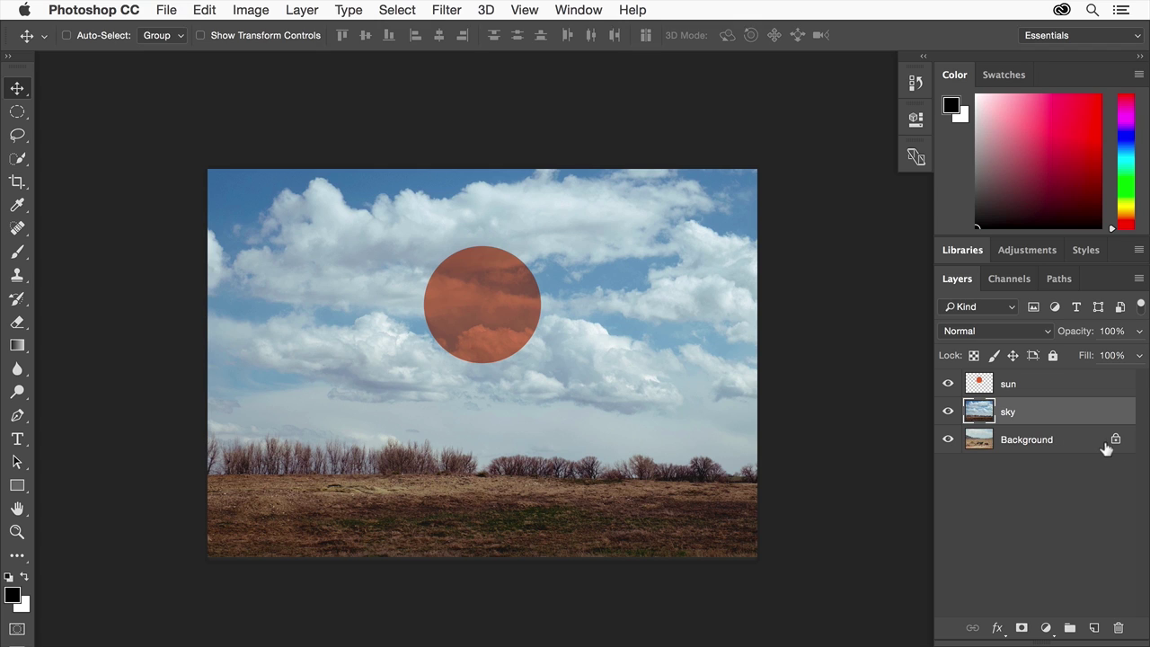
Convert the Background into a layer named 'landscape' and drag the sky layer beneath it
double_click(1026, 437)
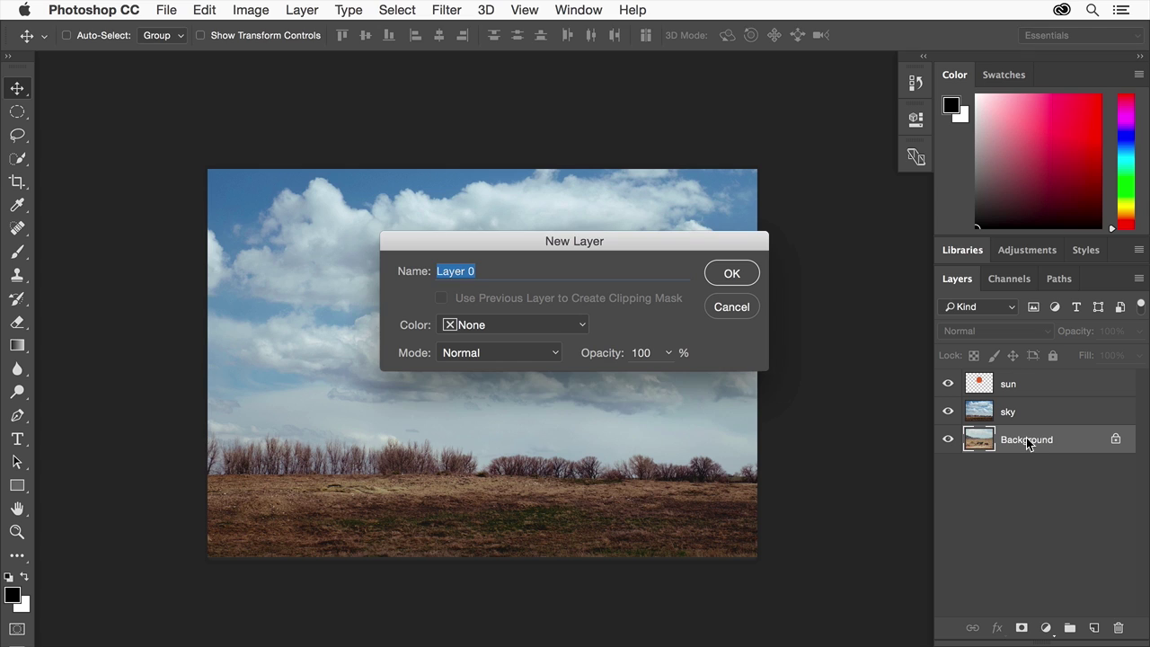
type("landscape")
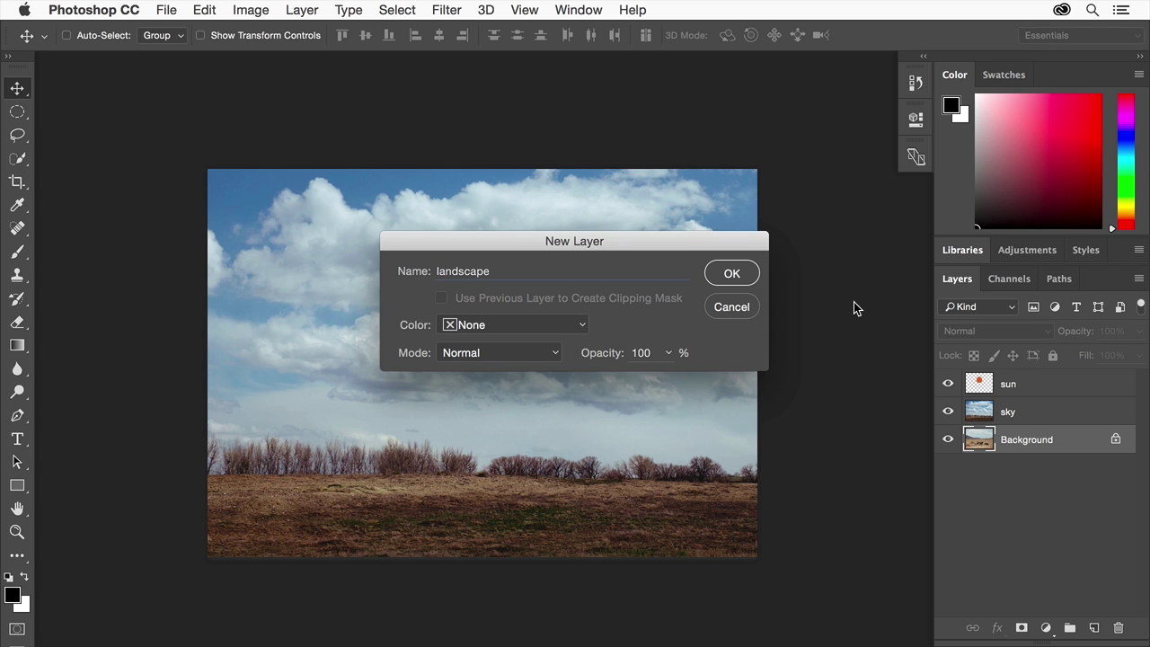
left_click(732, 273)
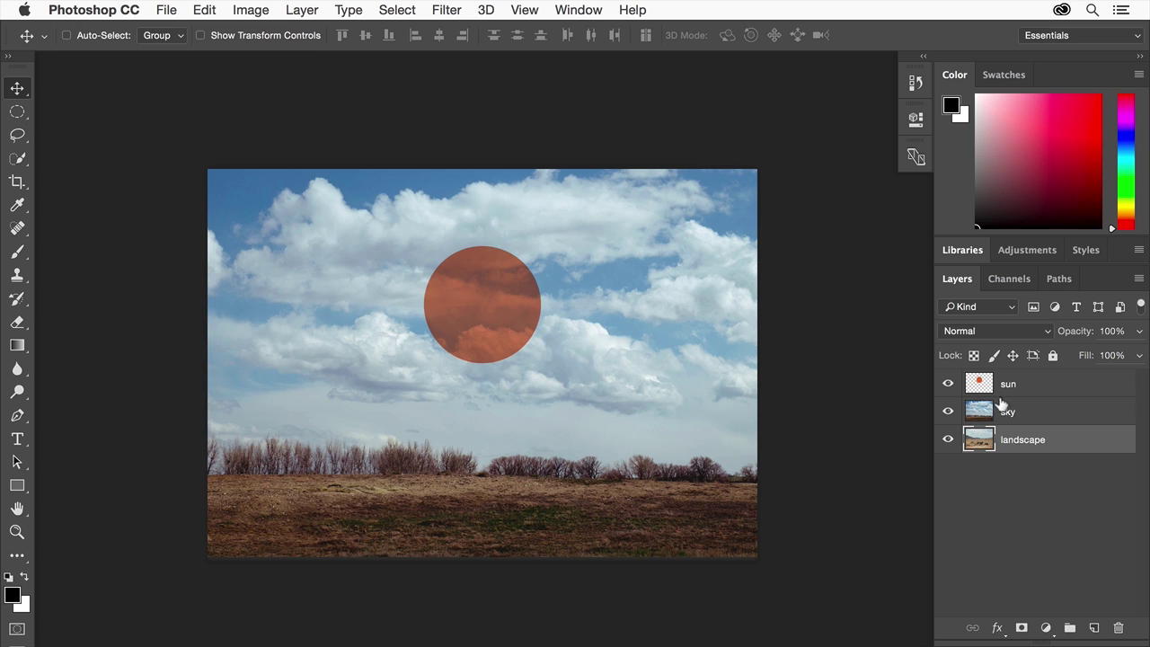
left_click_drag(1041, 411, 1037, 449)
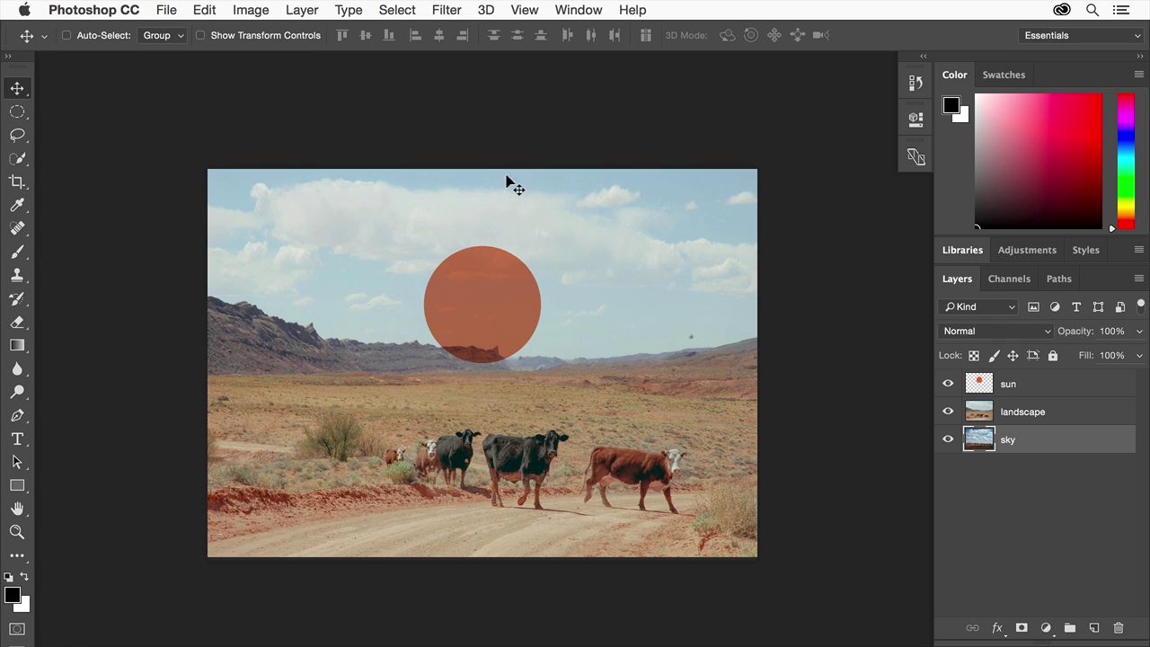
left_click(171, 7)
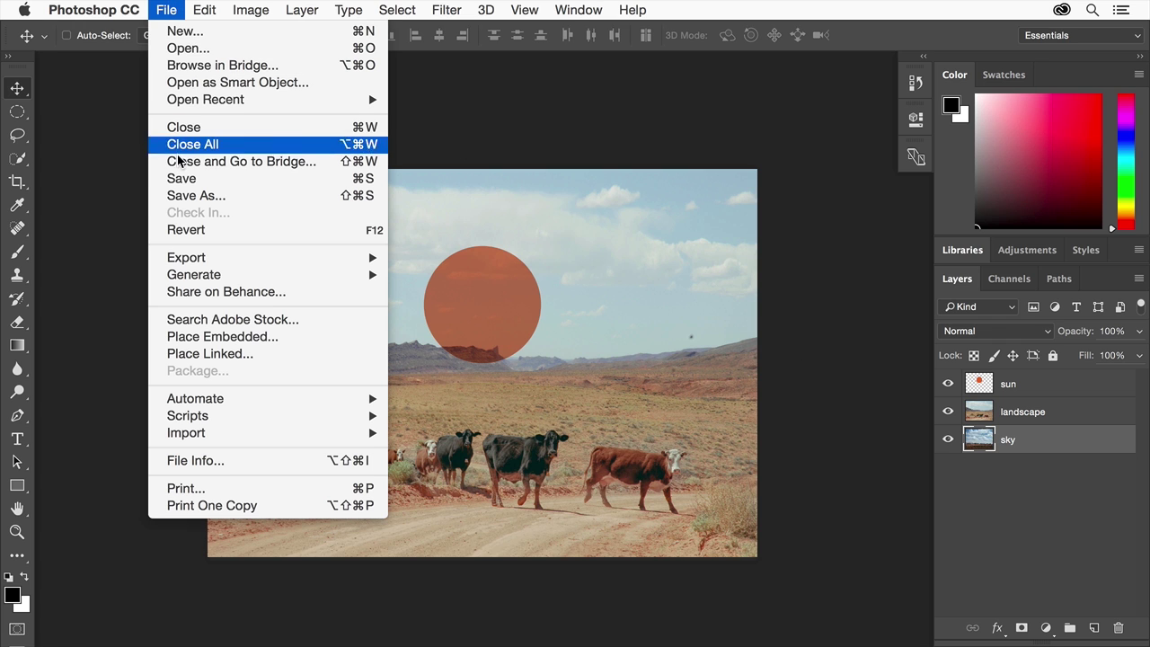
Save the composite as Design.psd in Photoshop format, keeping Maximize Compatibility on
left_click(180, 195)
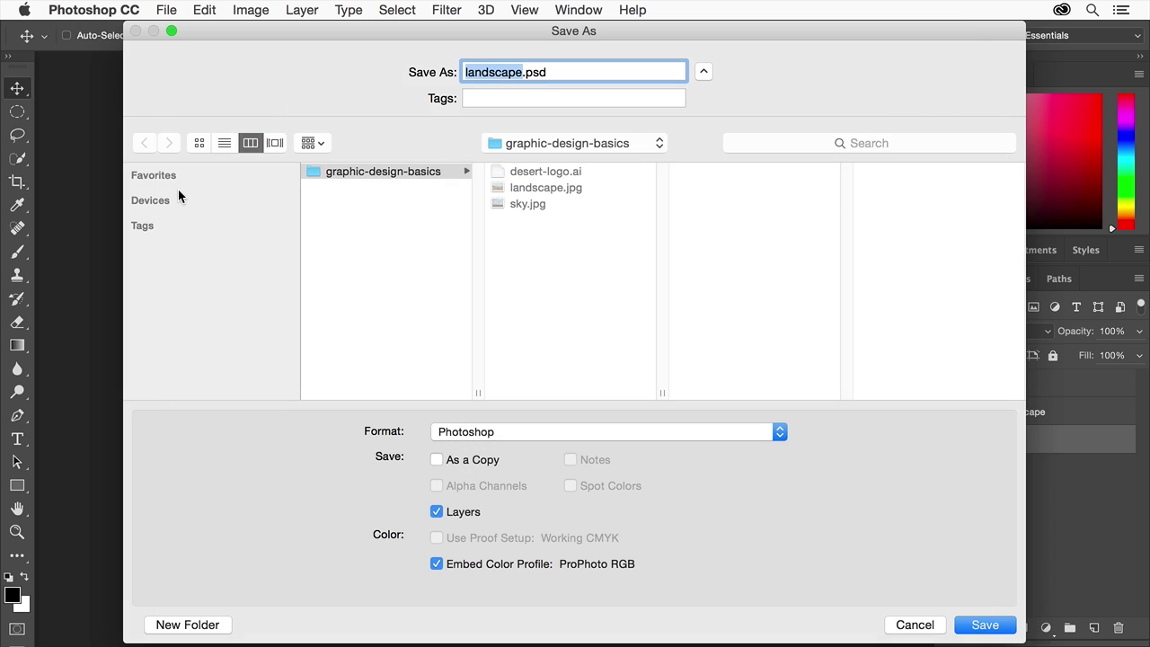
type("Design")
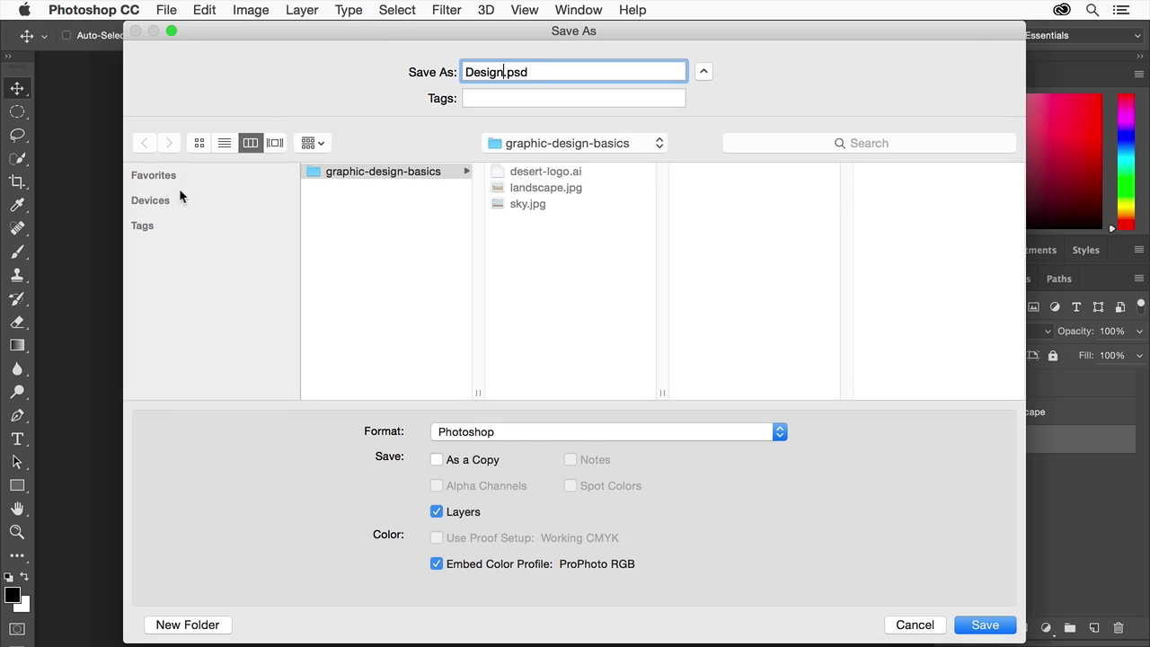
left_click(541, 435)
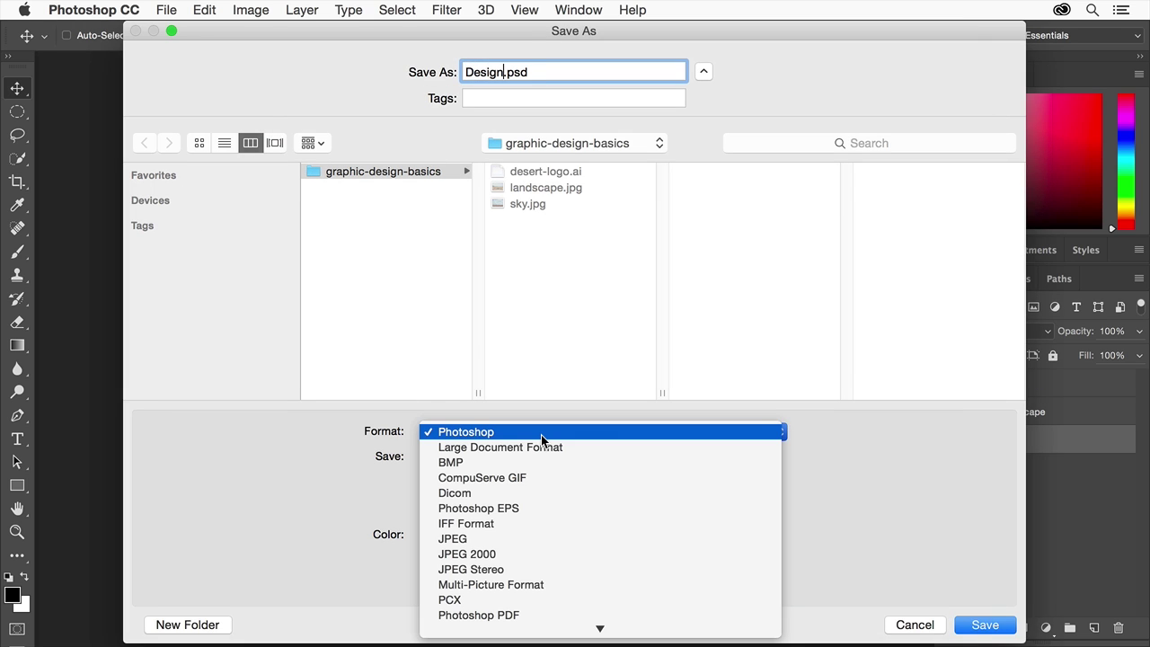
left_click(541, 434)
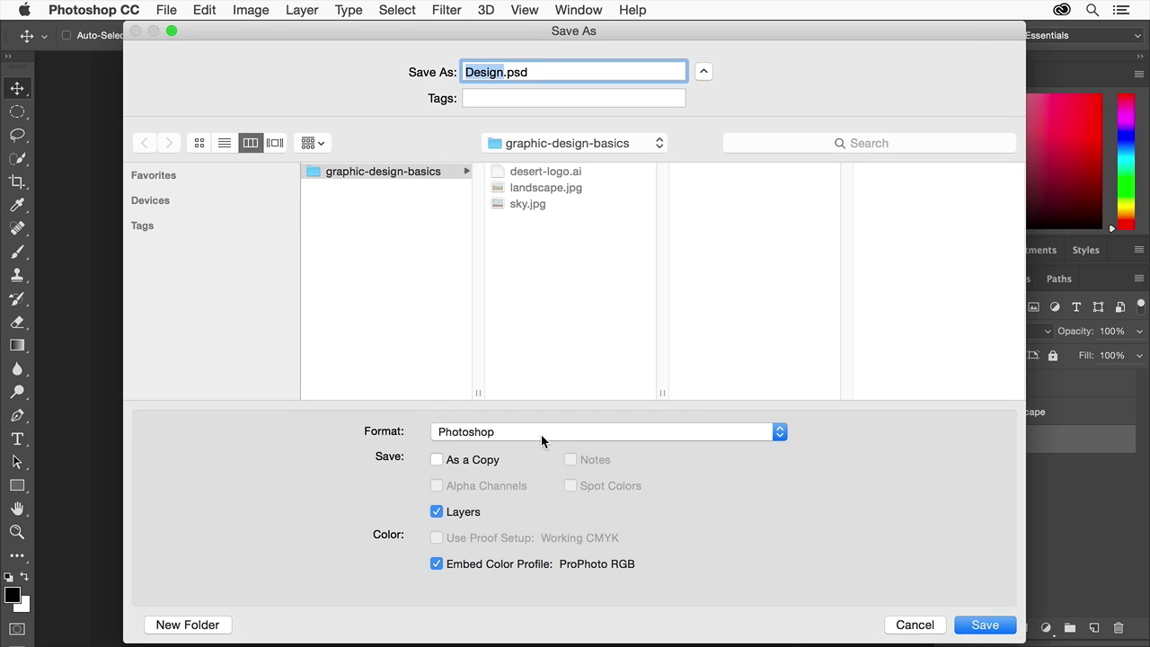
left_click(985, 624)
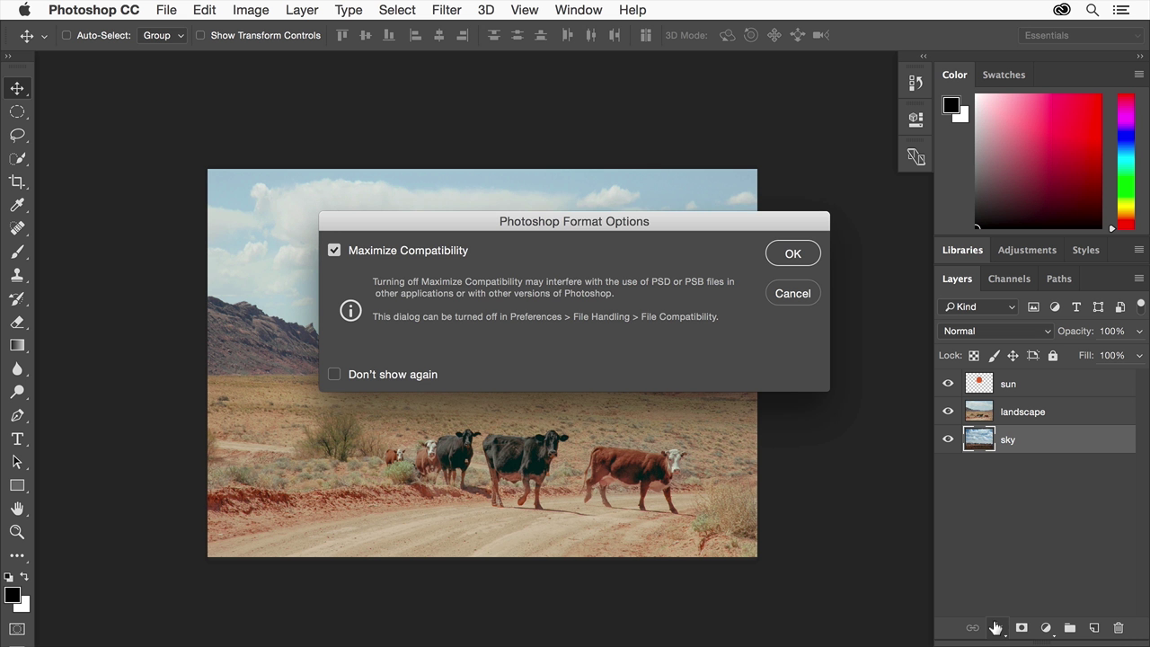
left_click(802, 254)
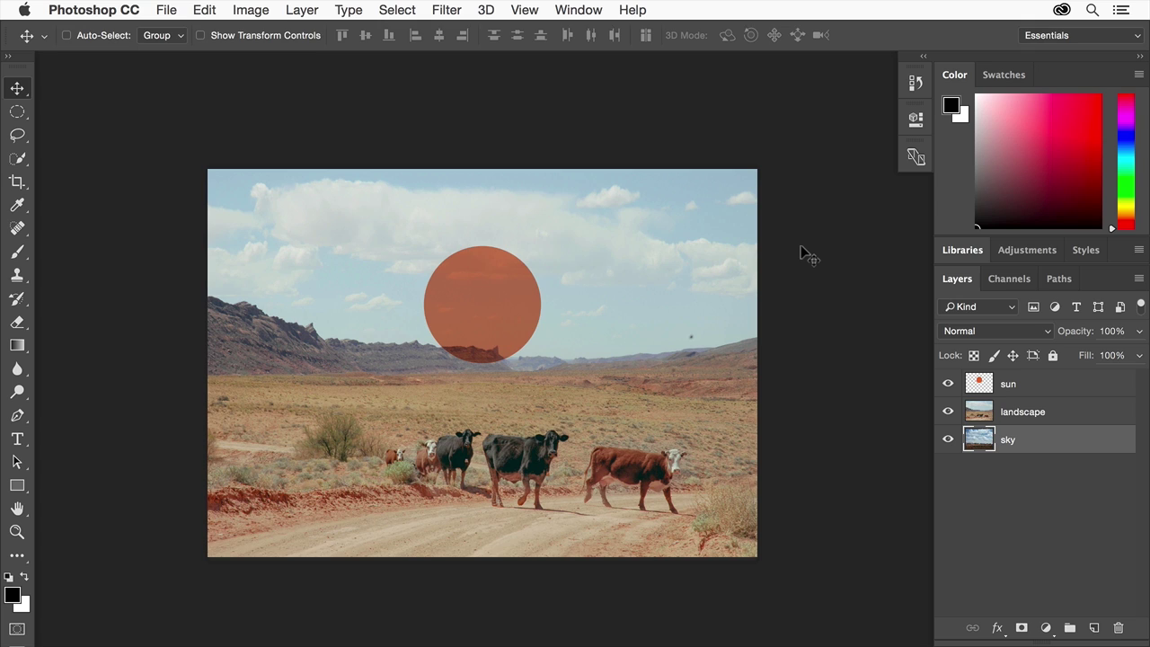